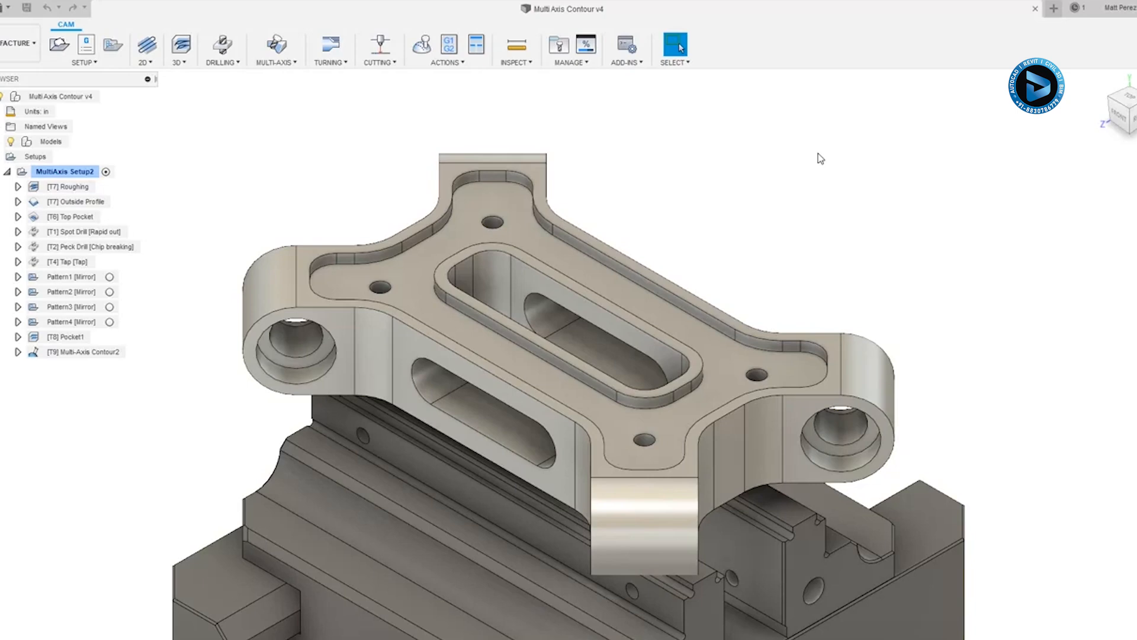
Edit the Multi-Axis Contour2 operation and replace its curve selection with the circular edge of the bore in the front-left arm
right_click(67, 353)
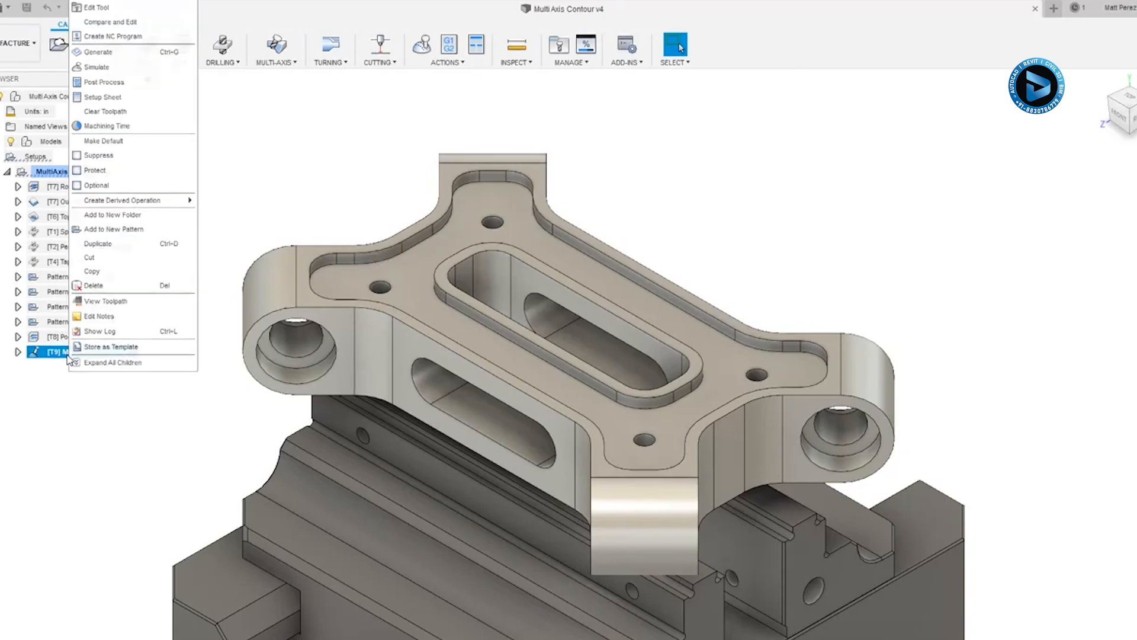
click(110, 4)
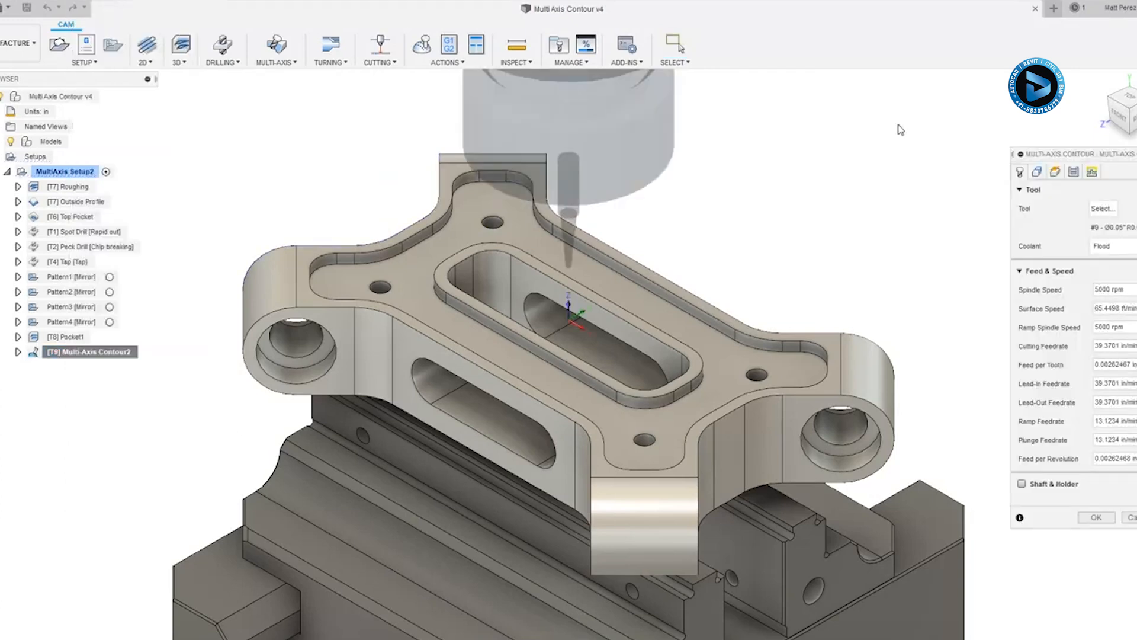
click(1037, 172)
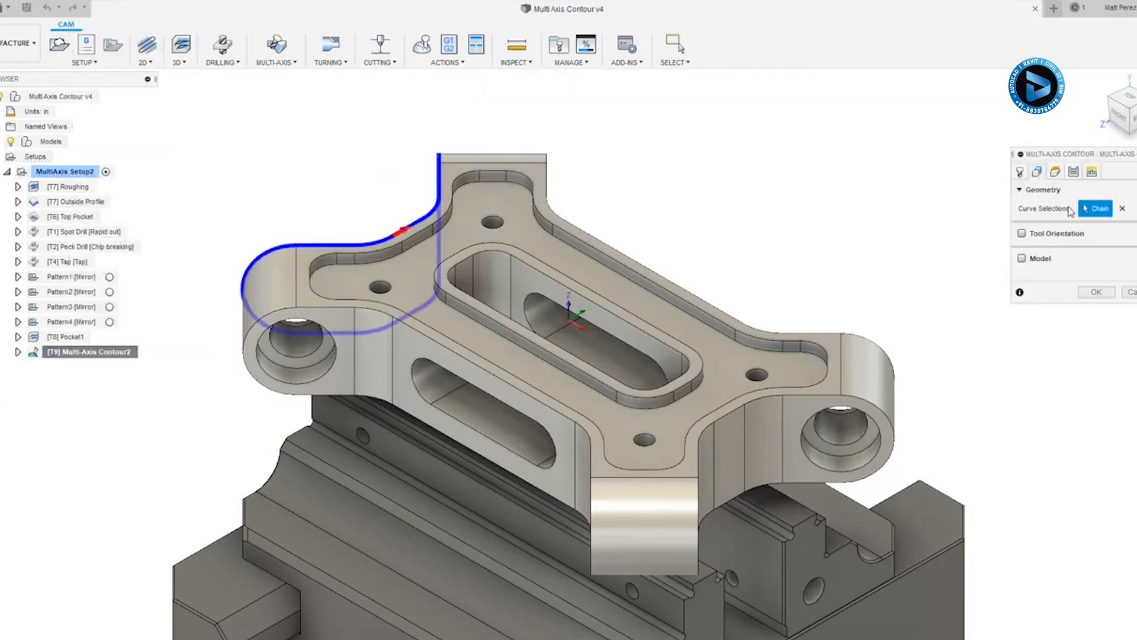
click(1122, 208)
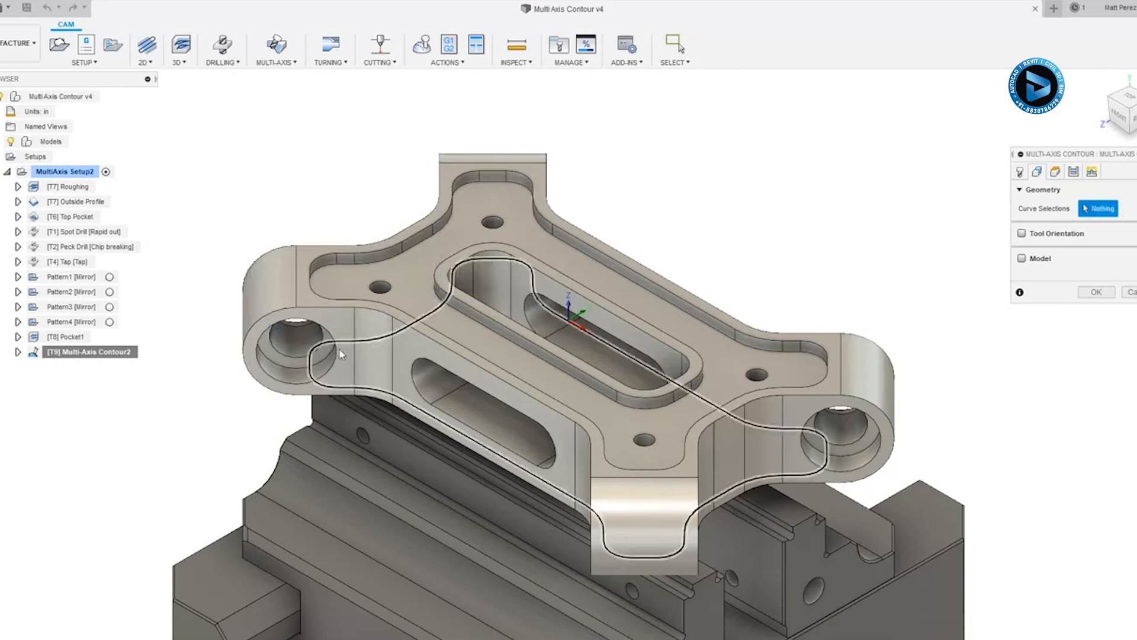
click(326, 378)
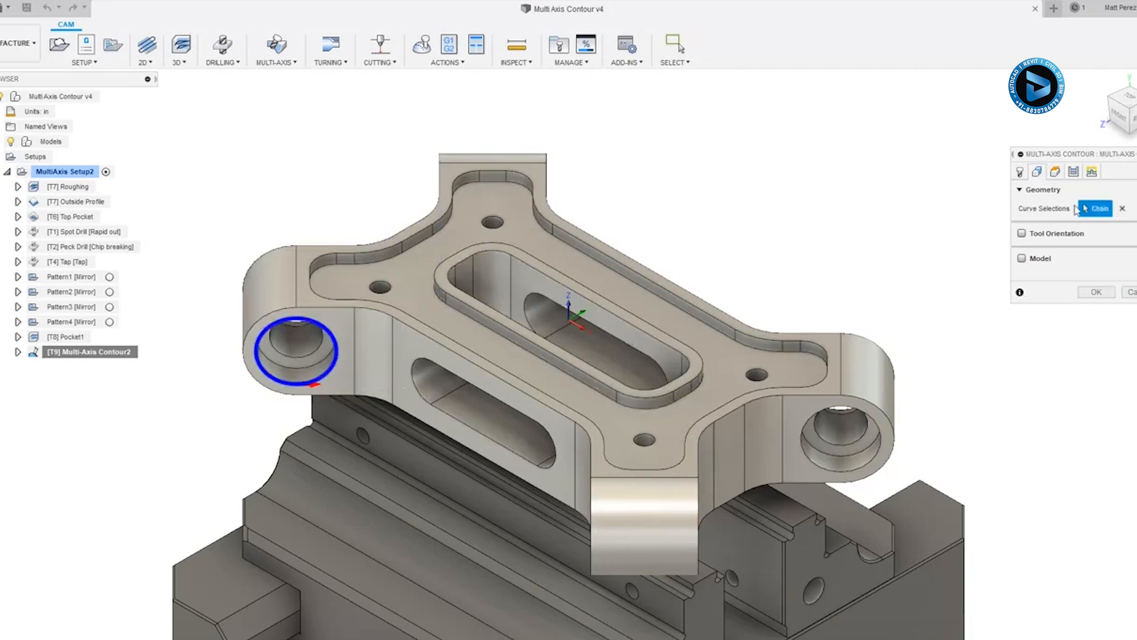
Set the contour passes' maximum tilt to 180 deg and apply the operation
click(1073, 173)
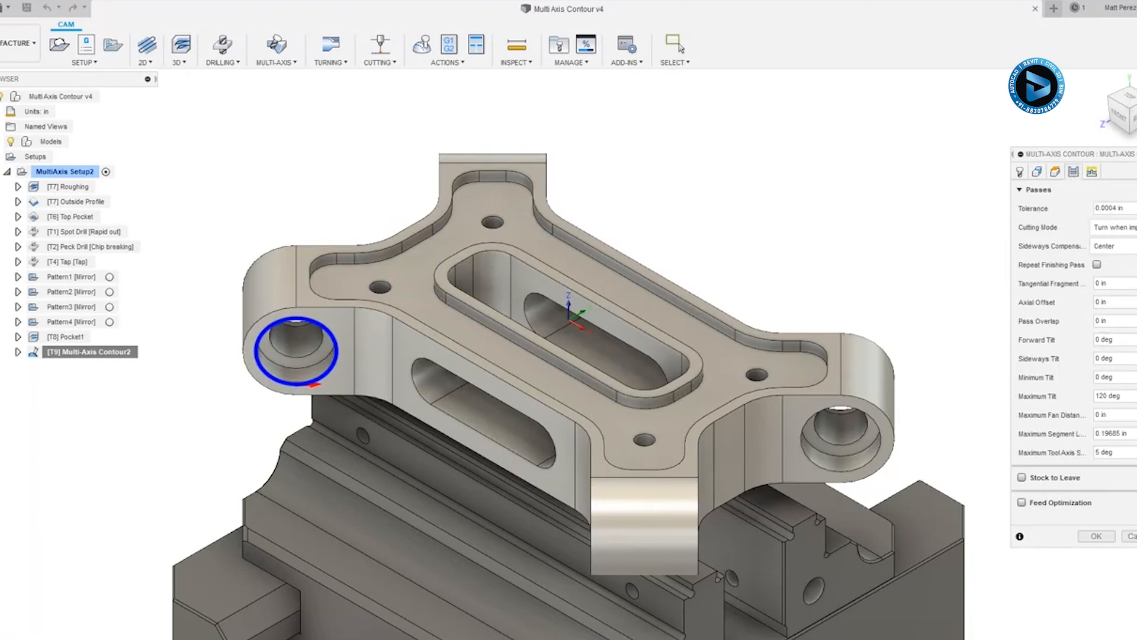
click(1106, 395)
text(180)
click(1096, 535)
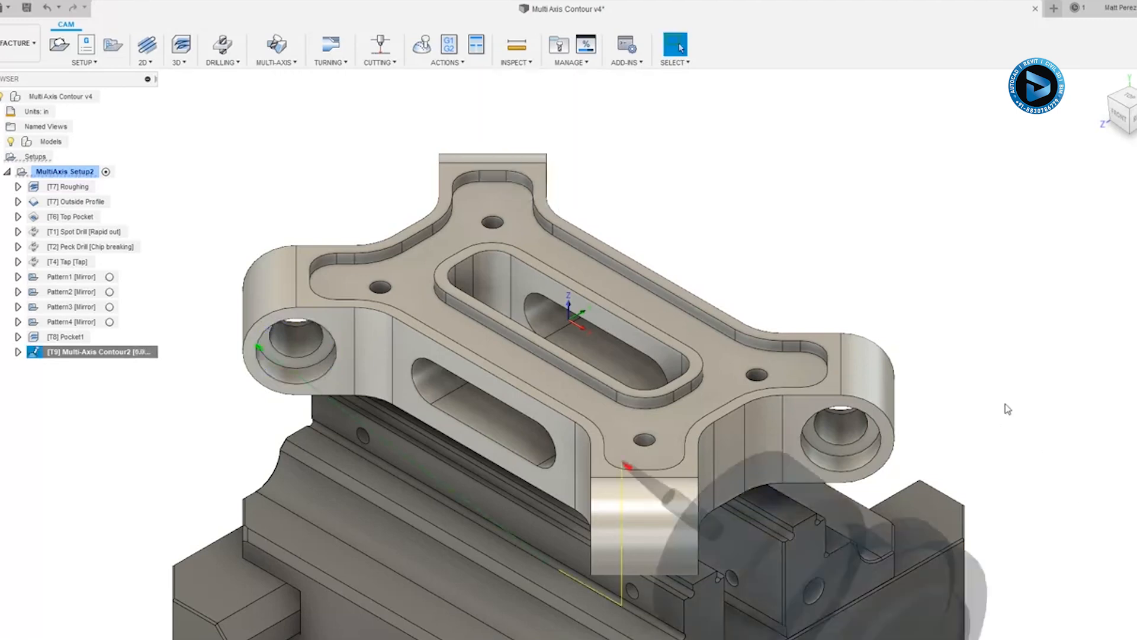
Simulate the Multi-Axis Contour2 toolpath and check the tool and holder for collisions around the bore
click(422, 45)
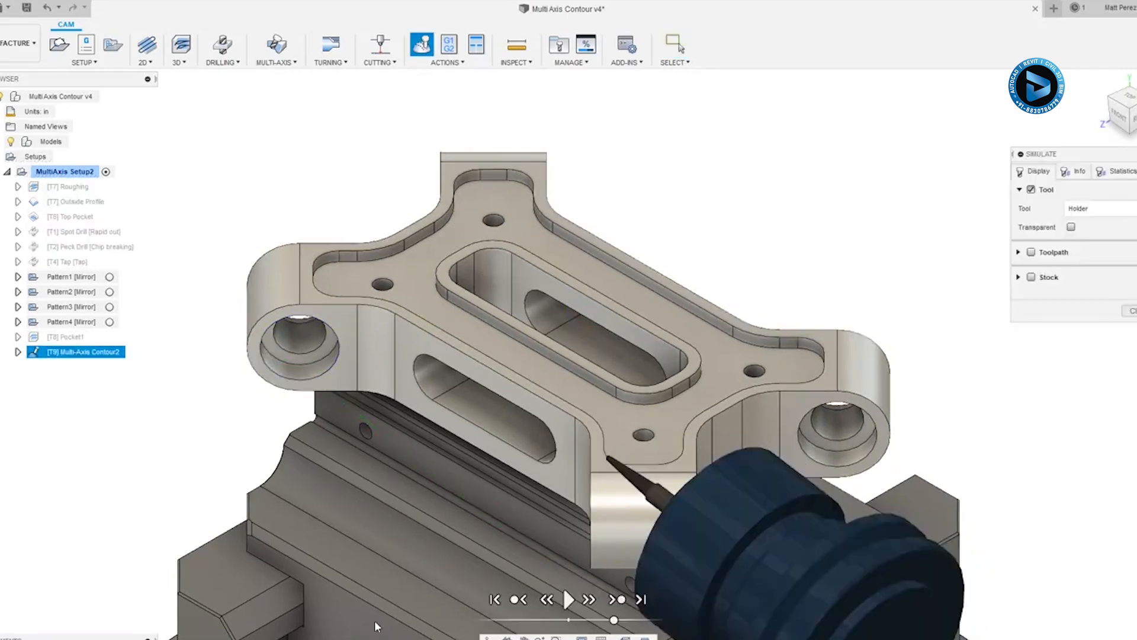
drag(2, 639, 11, 639)
click(564, 592)
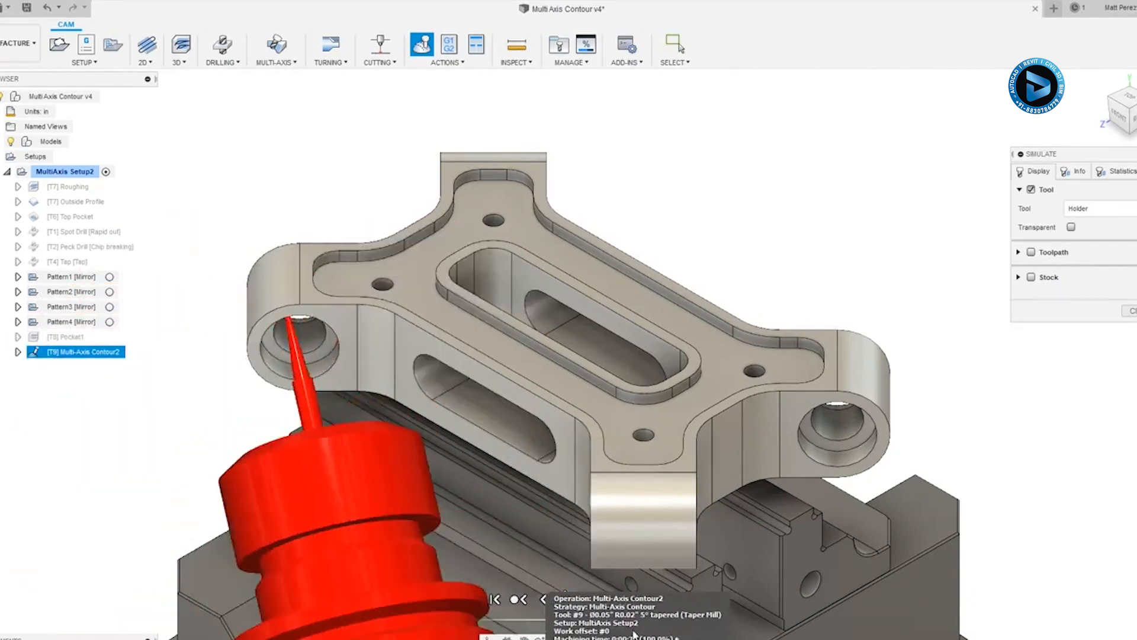
shift+middle_drag(489, 521, 563, 329)
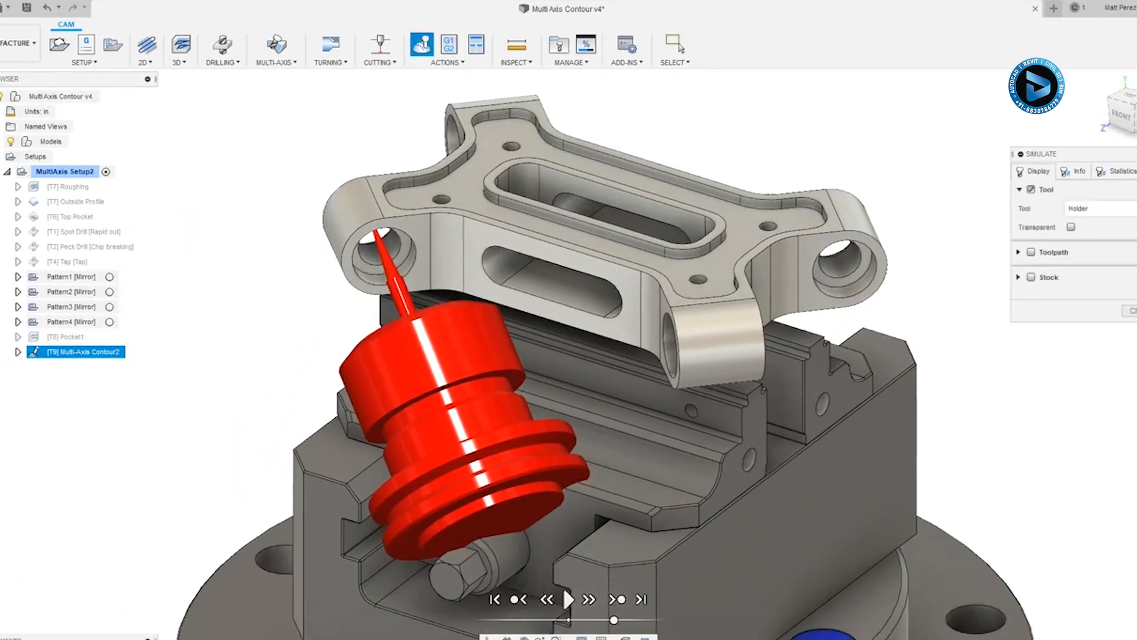
click(1128, 311)
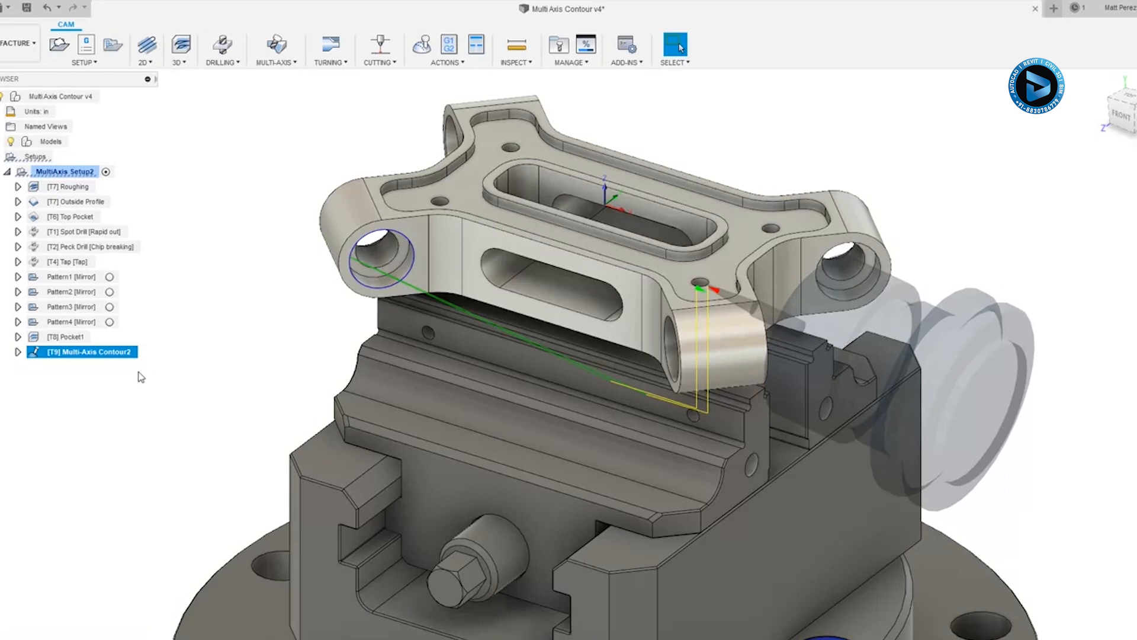
Enable Shaft & Holder checking for Multi-Axis Contour2 in Trimmed mode, with 0.04 in shaft and 0.2 in holder clearance
right_click(96, 358)
click(201, 8)
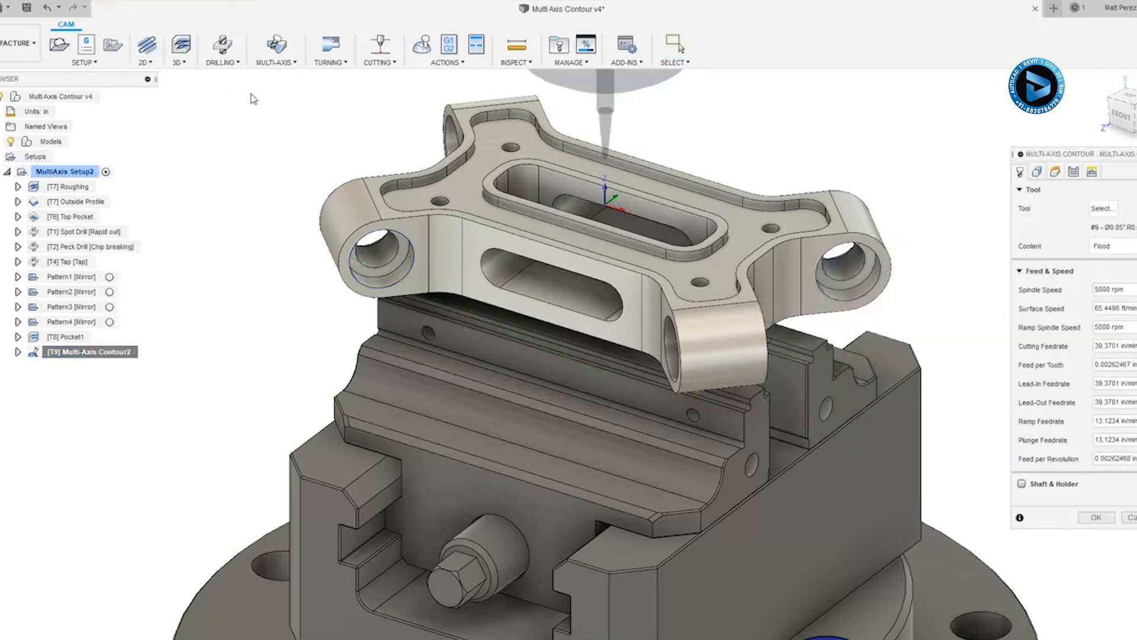
click(1021, 484)
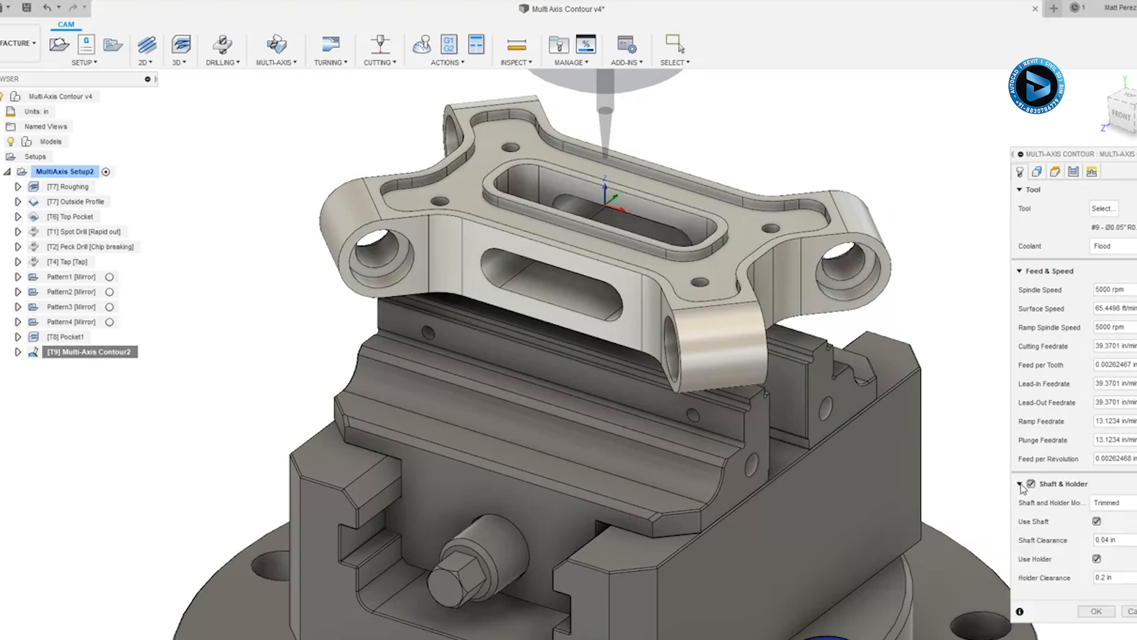
click(1124, 505)
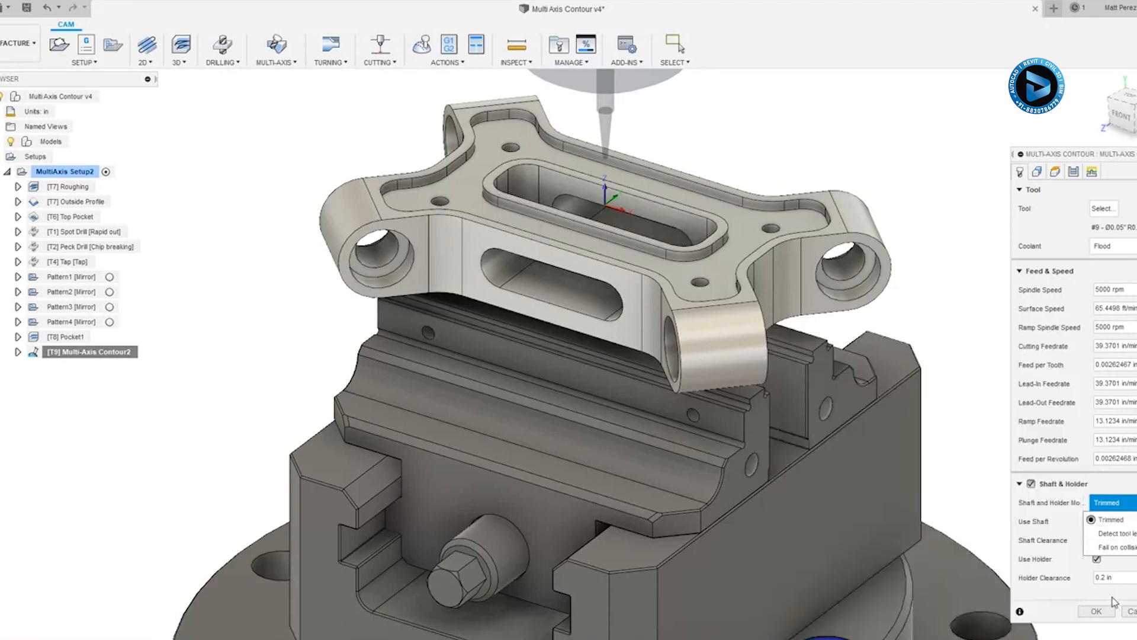
click(1090, 585)
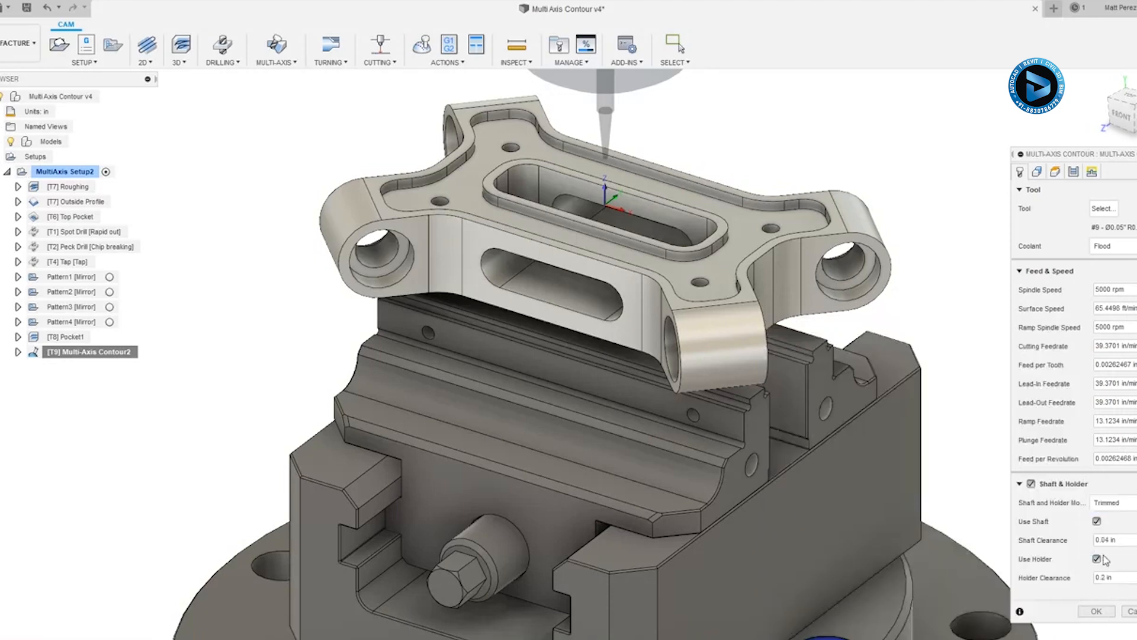
click(1096, 611)
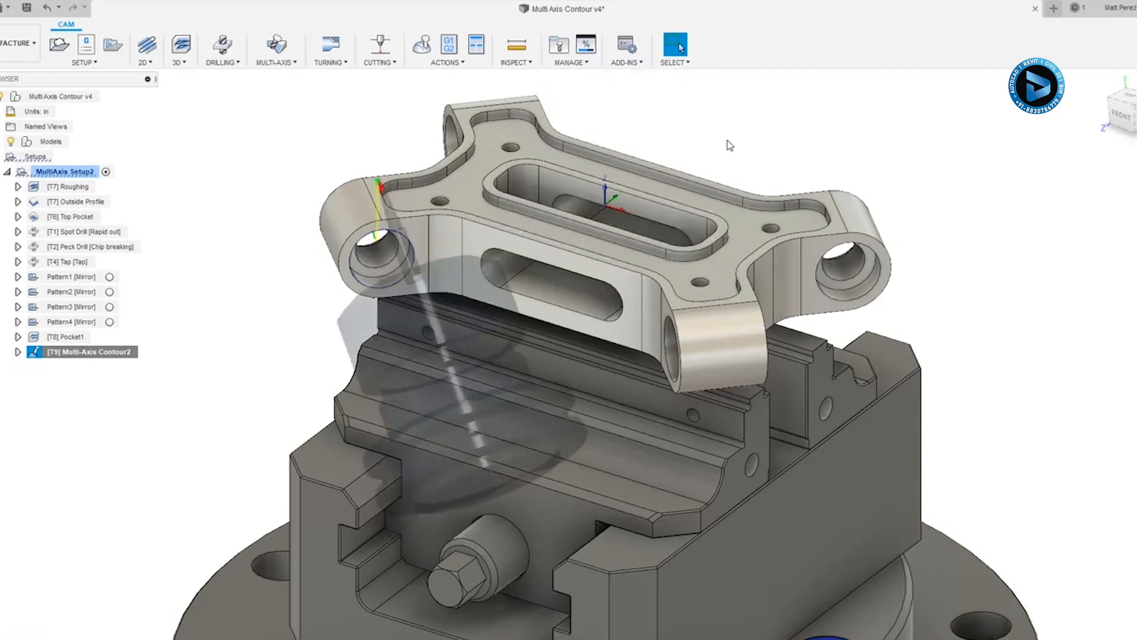
Simulate the holder-trimmed toolpath and inspect the tool motion around the bore from the top and several other angles
click(421, 48)
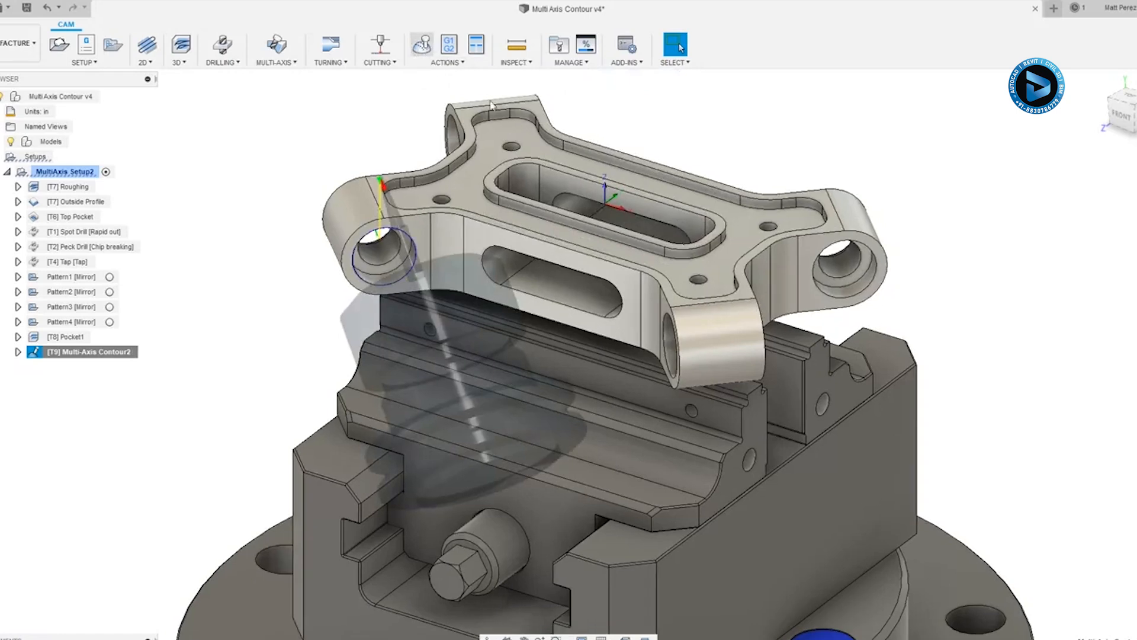
click(1112, 104)
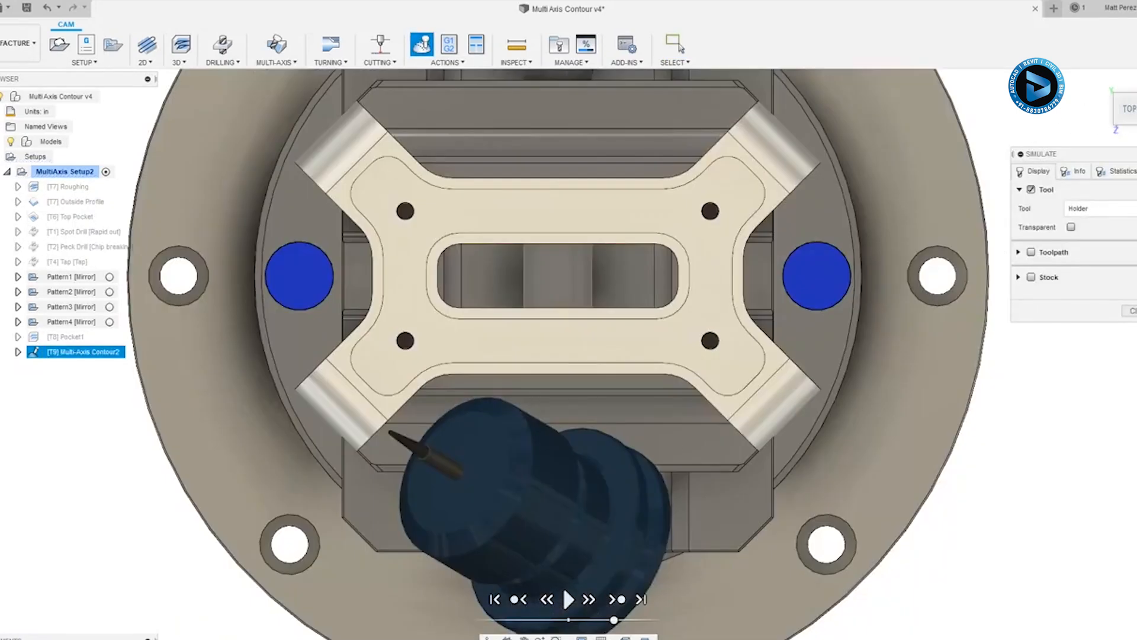
drag(296, 638, 614, 629)
shift+middle_drag(542, 518, 560, 434)
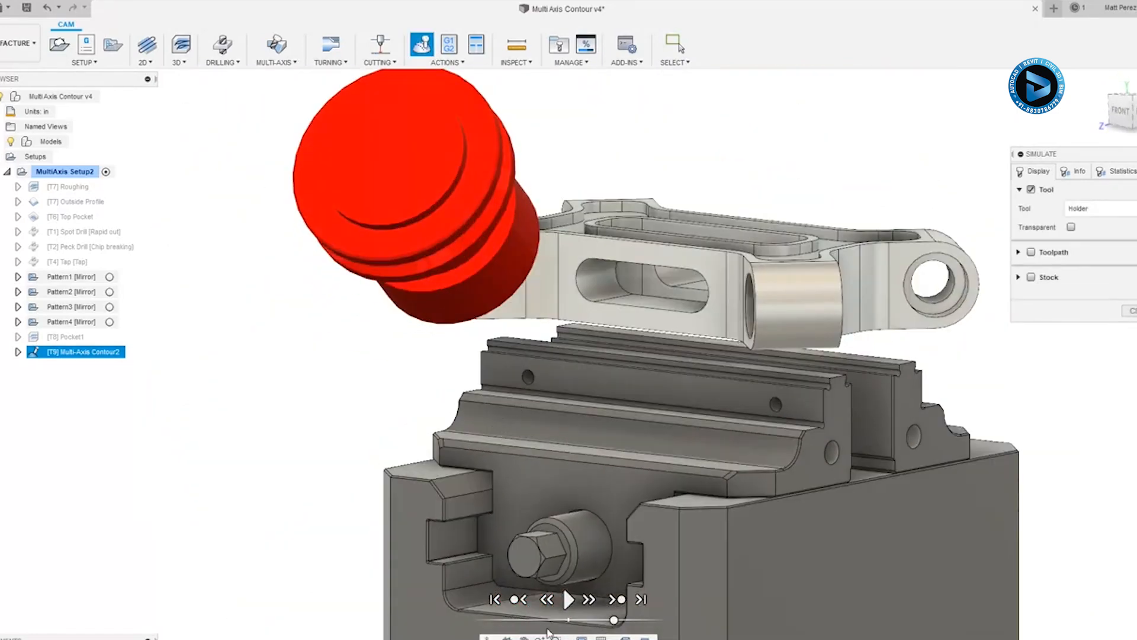
drag(514, 639, 762, 639)
shift+middle_drag(669, 503, 603, 510)
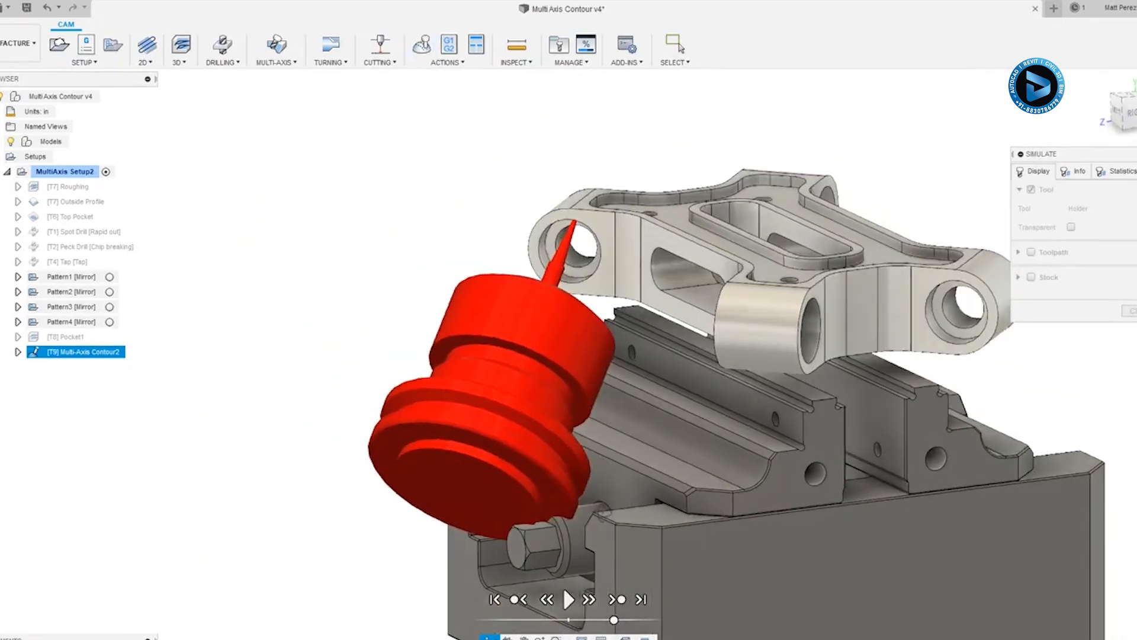
shift+middle_drag(592, 382, 588, 375)
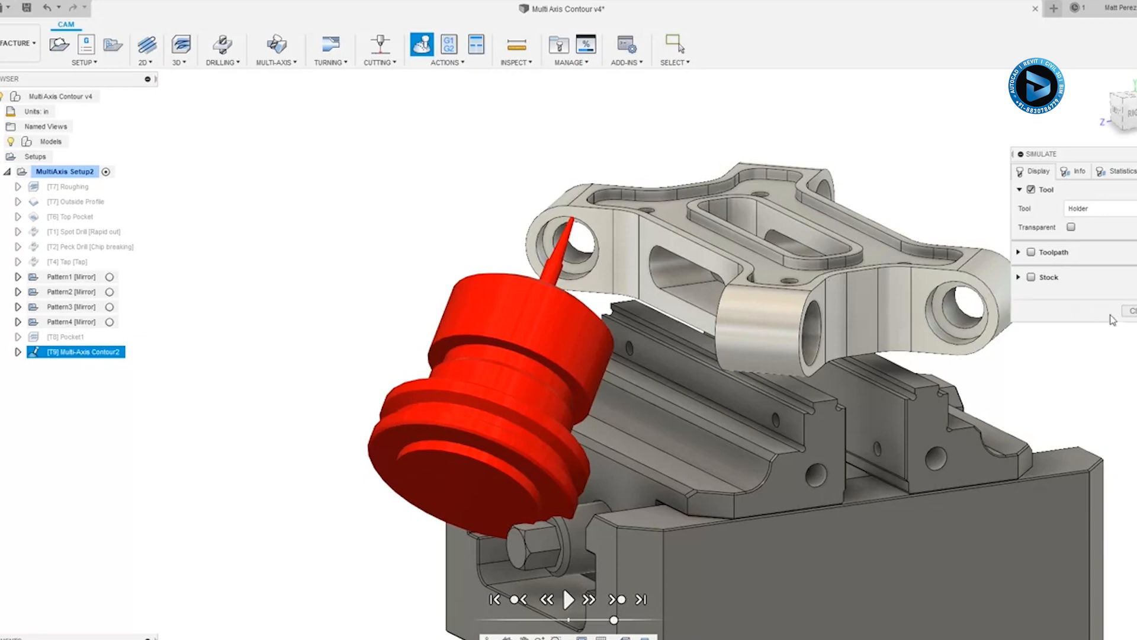
click(1128, 312)
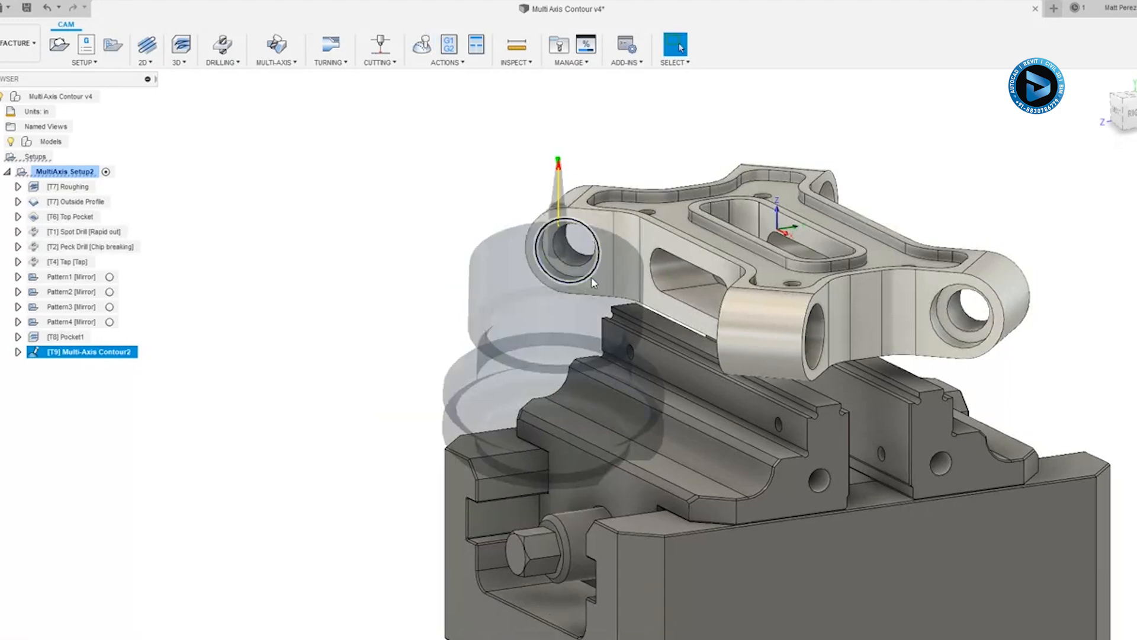
Set the maximum tilt of Multi-Axis Contour2 to 90 deg and apply the change
right_click(66, 353)
click(95, 7)
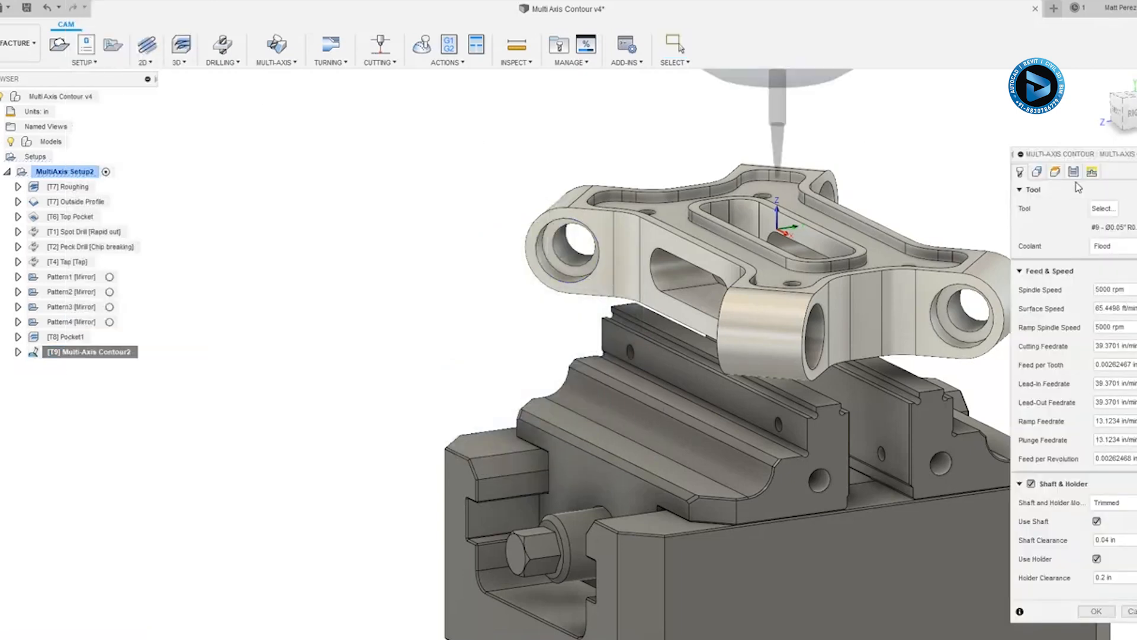
click(1073, 173)
click(1107, 395)
text(90)
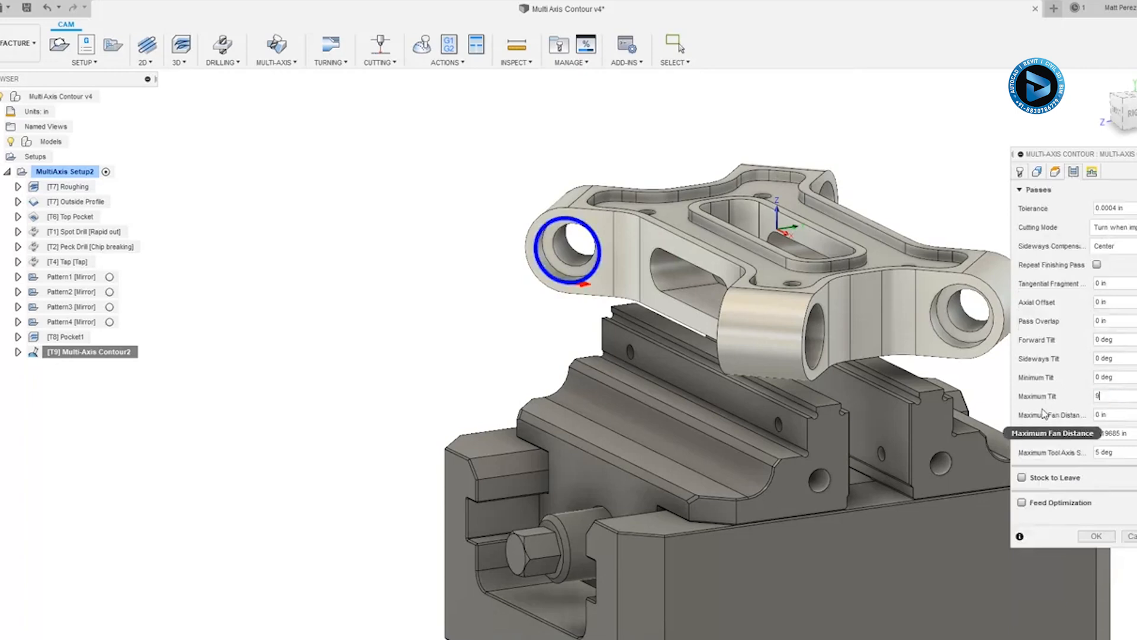
click(1096, 536)
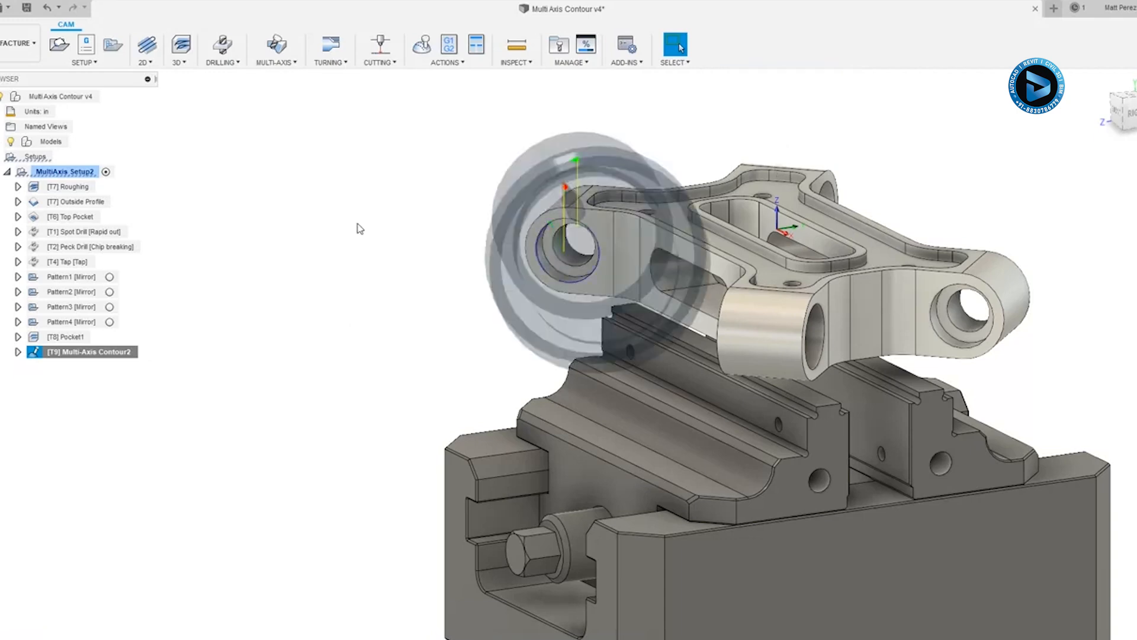
Simulate the 90 deg tilt toolpath and check the holder's position relative to the part and vise
click(422, 45)
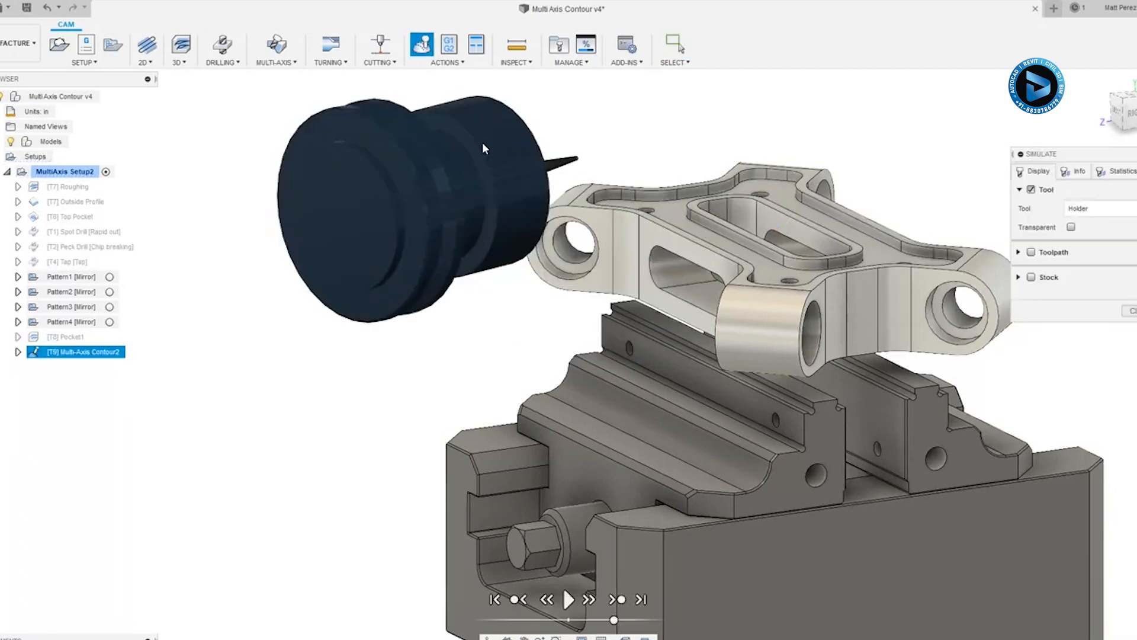
drag(1, 638, 120, 638)
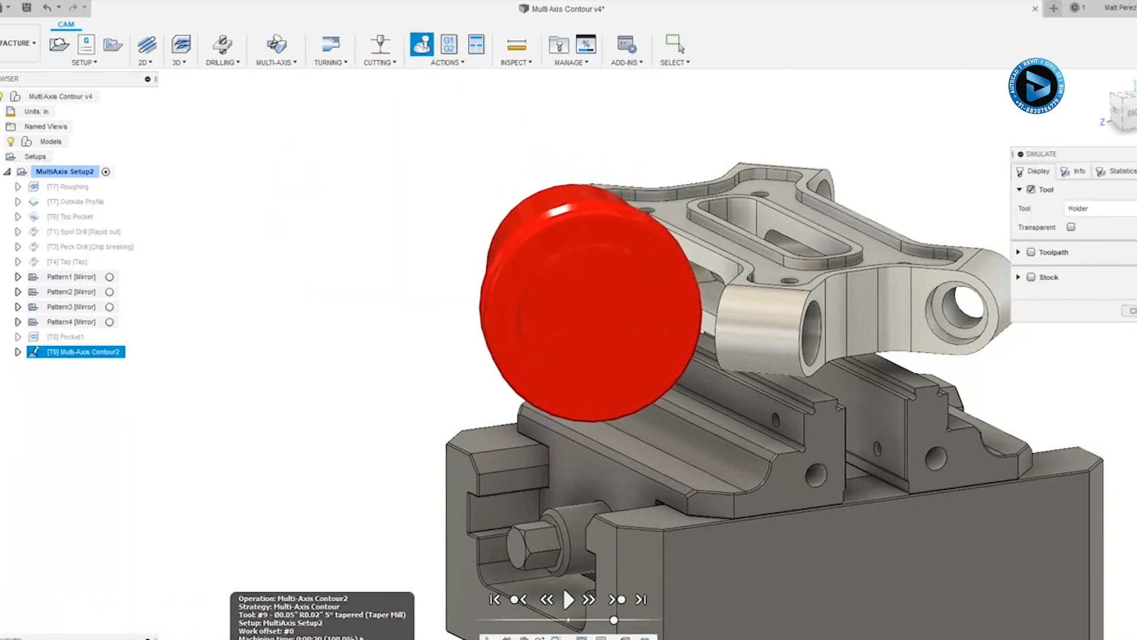
shift+middle_drag(519, 469, 472, 502)
drag(219, 638, 415, 633)
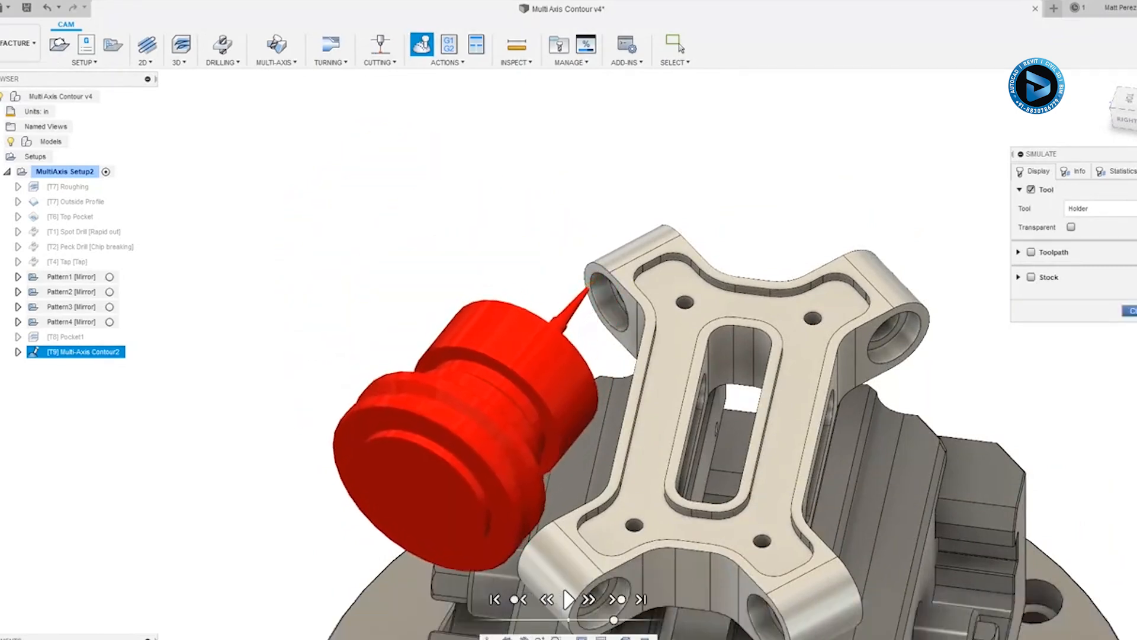
click(1130, 311)
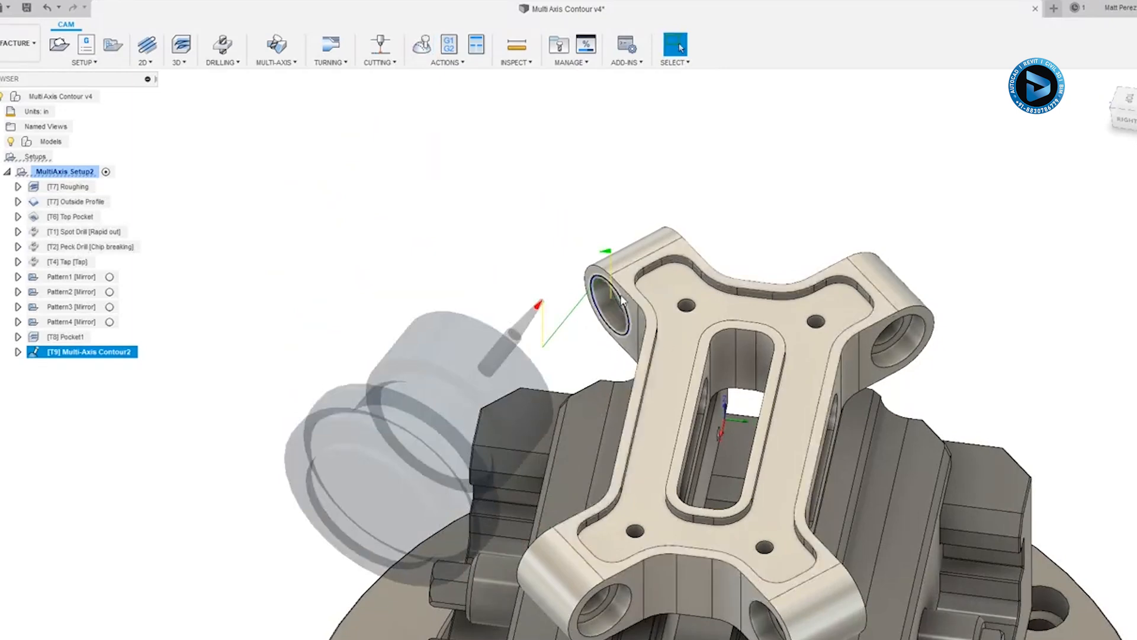
Examine the toolpath along the bore's edge up close, including from below, and return to the home view
scroll(613, 296, up, 5)
shift+middle_drag(613, 292, 646, 188)
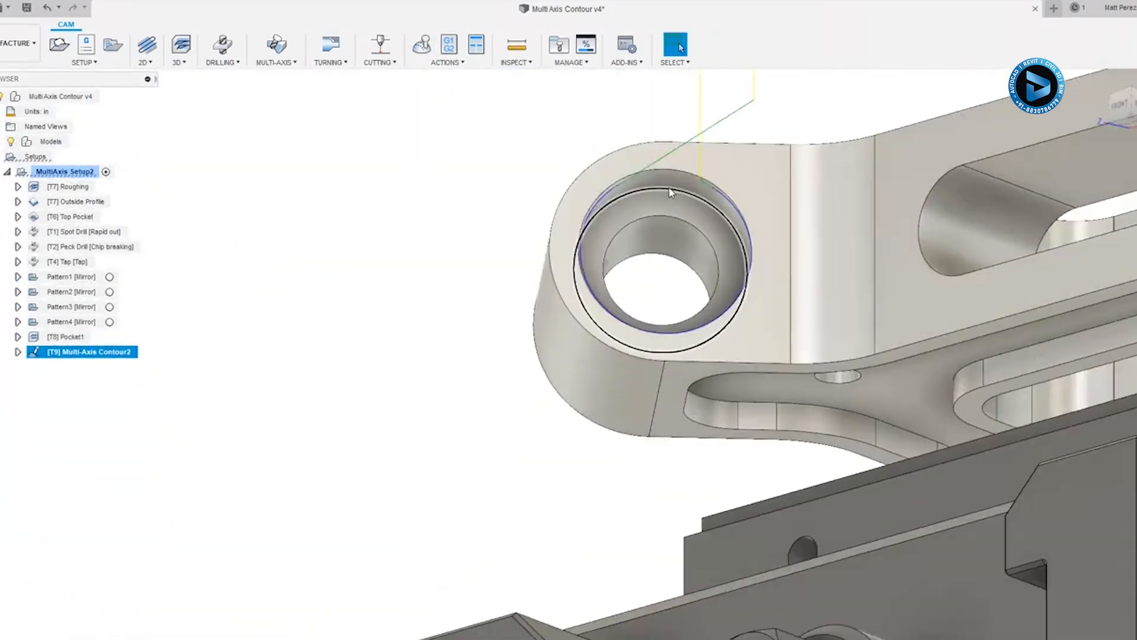
scroll(648, 197, down, 5)
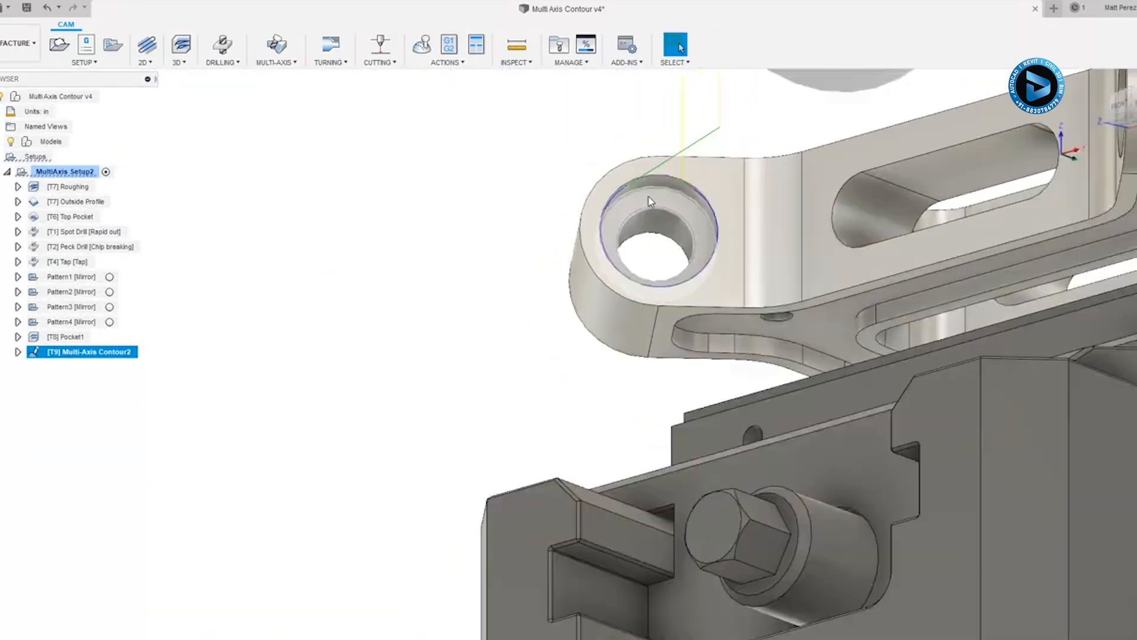
shift+middle_drag(651, 200, 677, 201)
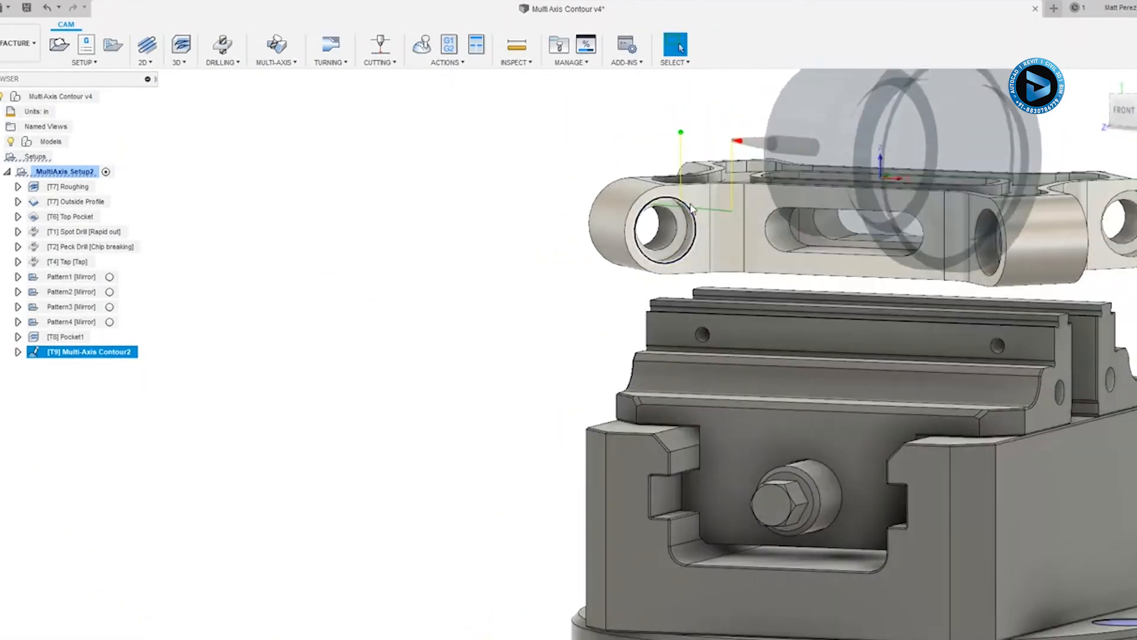
scroll(666, 185, down, 3)
click(1102, 81)
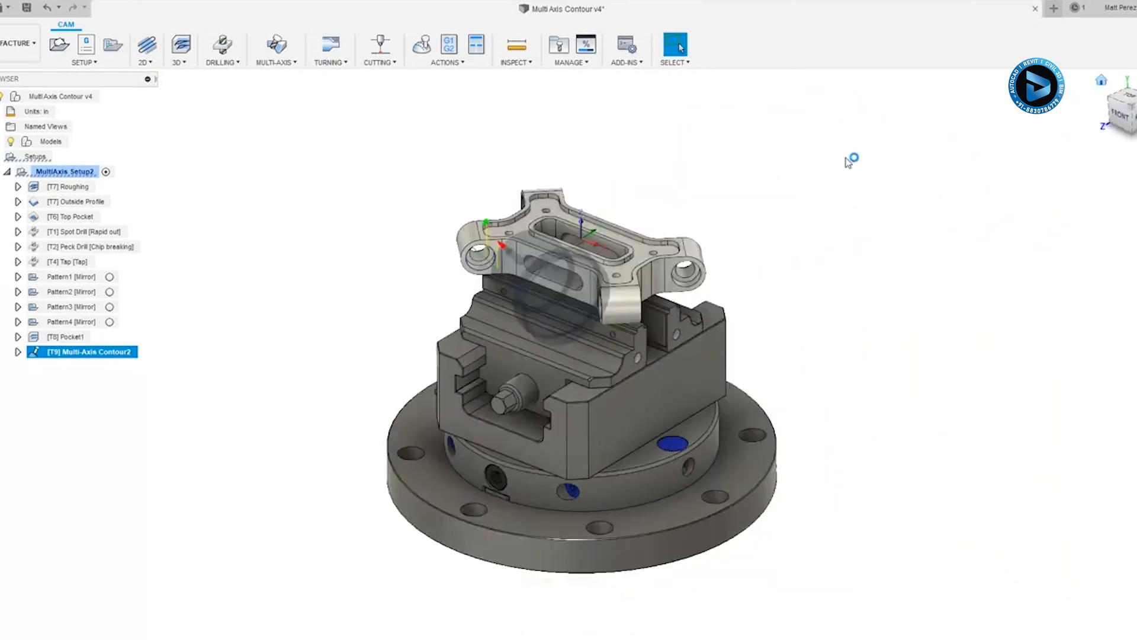
Review the tool, geometry and passes settings of Multi-Axis Contour2 and accept them
right_click(102, 355)
click(130, 7)
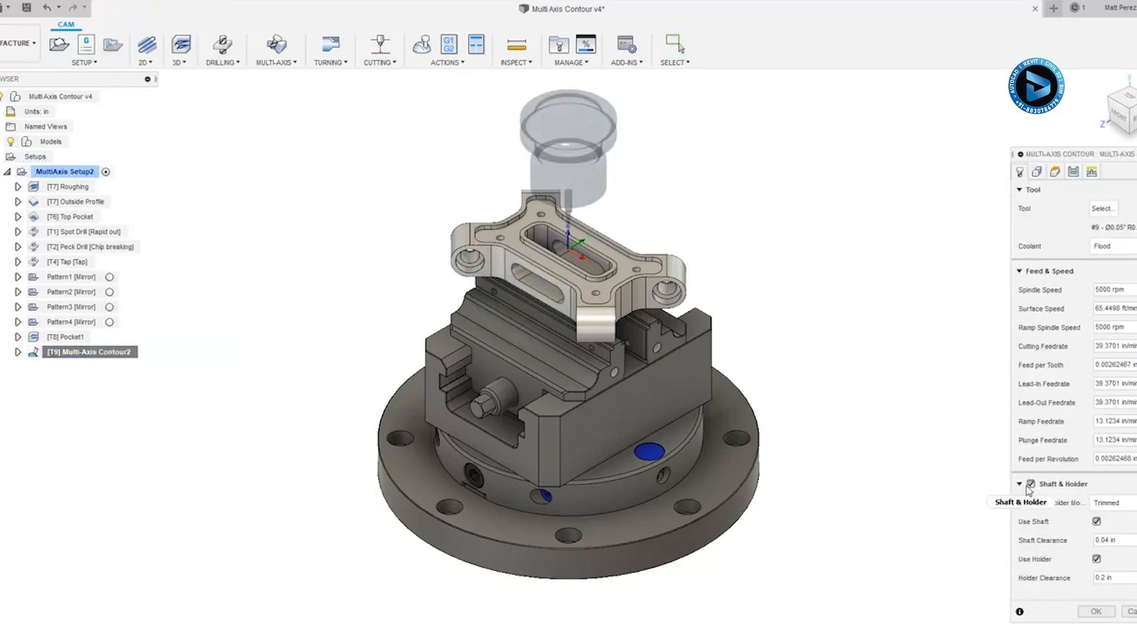
click(1038, 173)
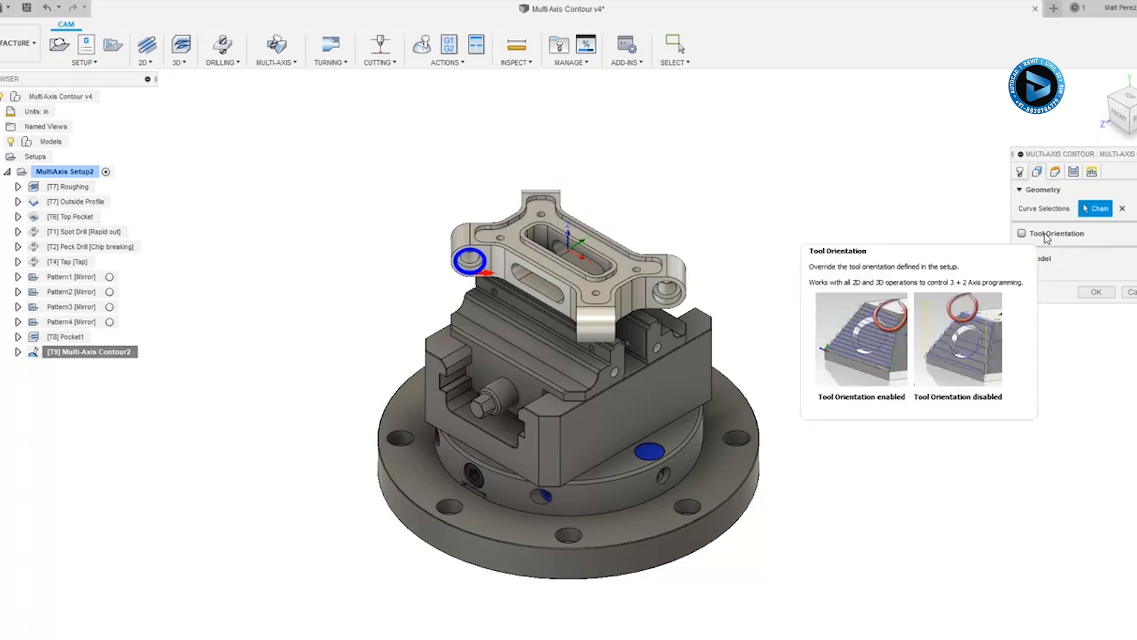
click(1075, 172)
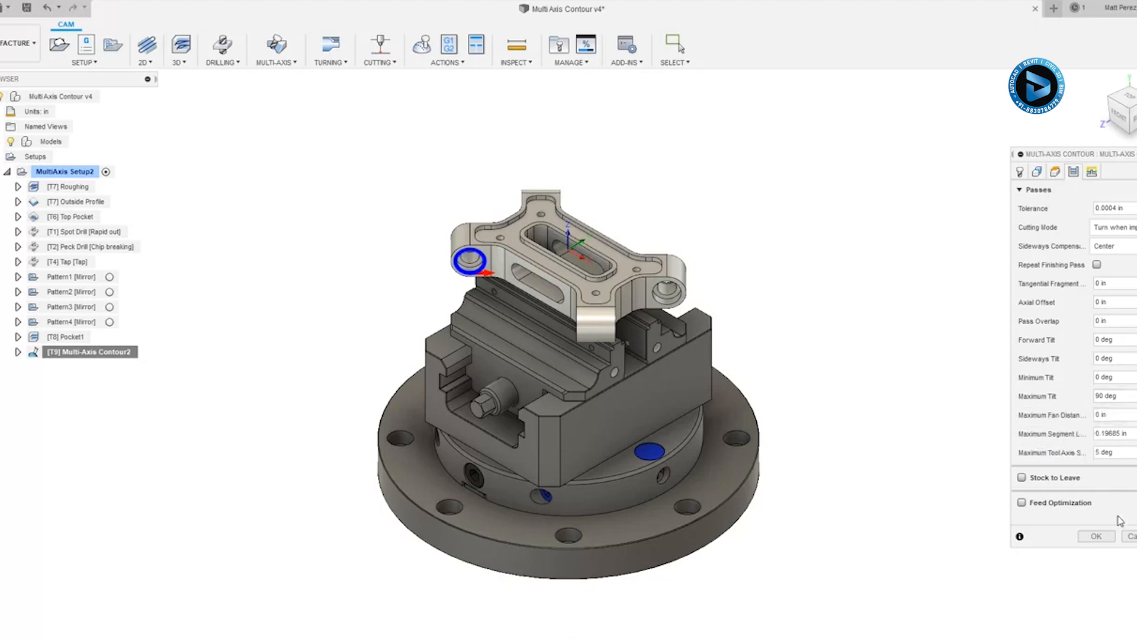
click(1102, 537)
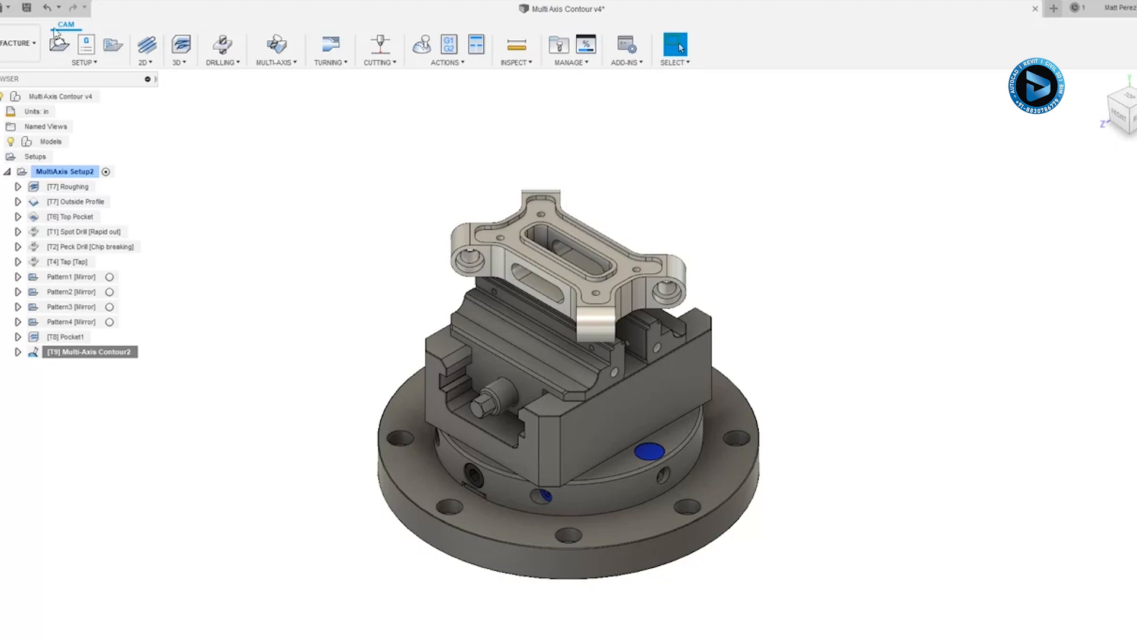
Save the design as a new version with the description "User Saved"
click(26, 13)
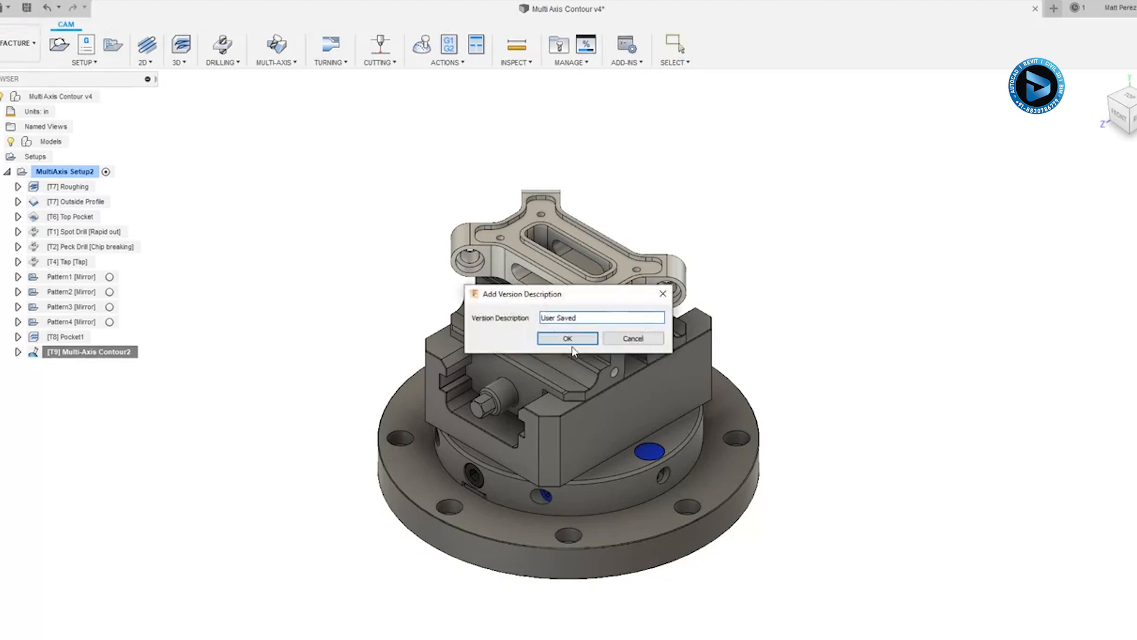
click(574, 337)
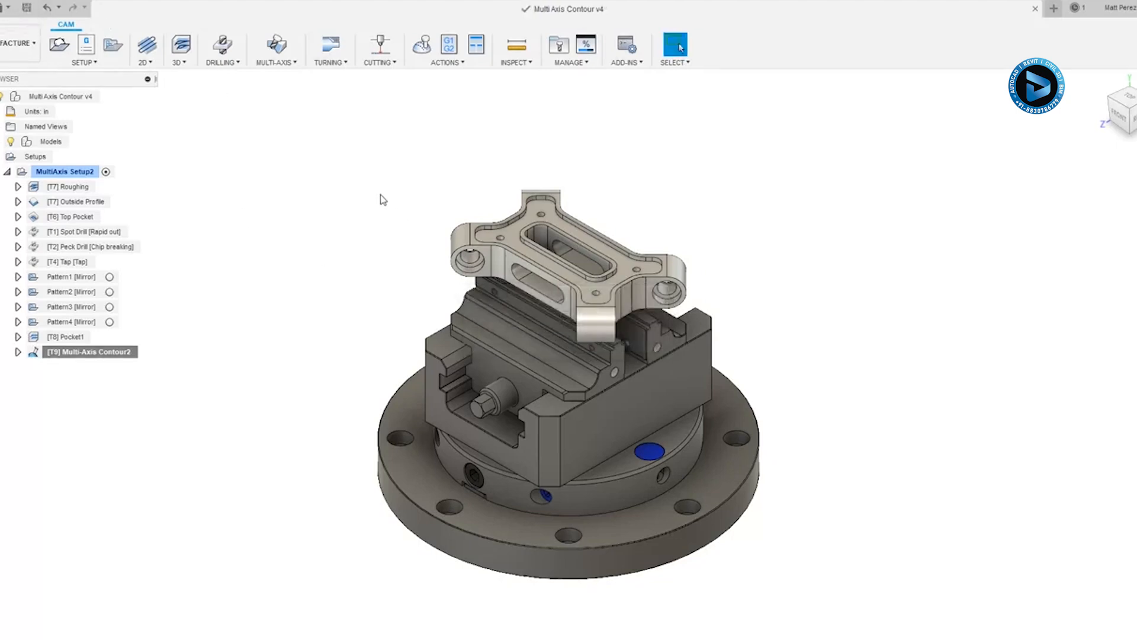